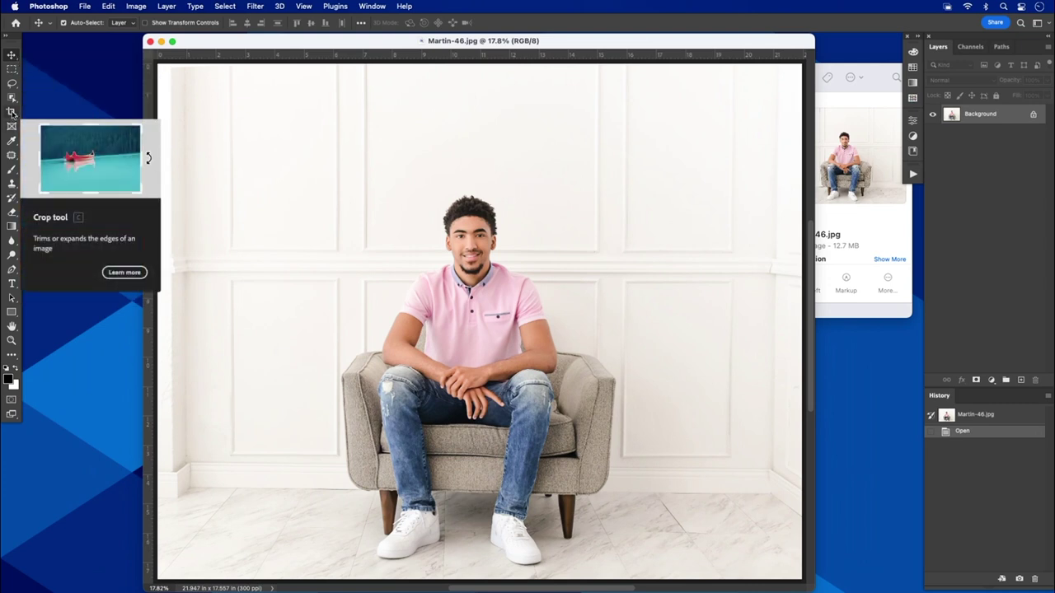
Step: Reselect the Crop tool and clear its preset width, height and resolution values
{"action": "left_click", "coordinate": [11, 113]}
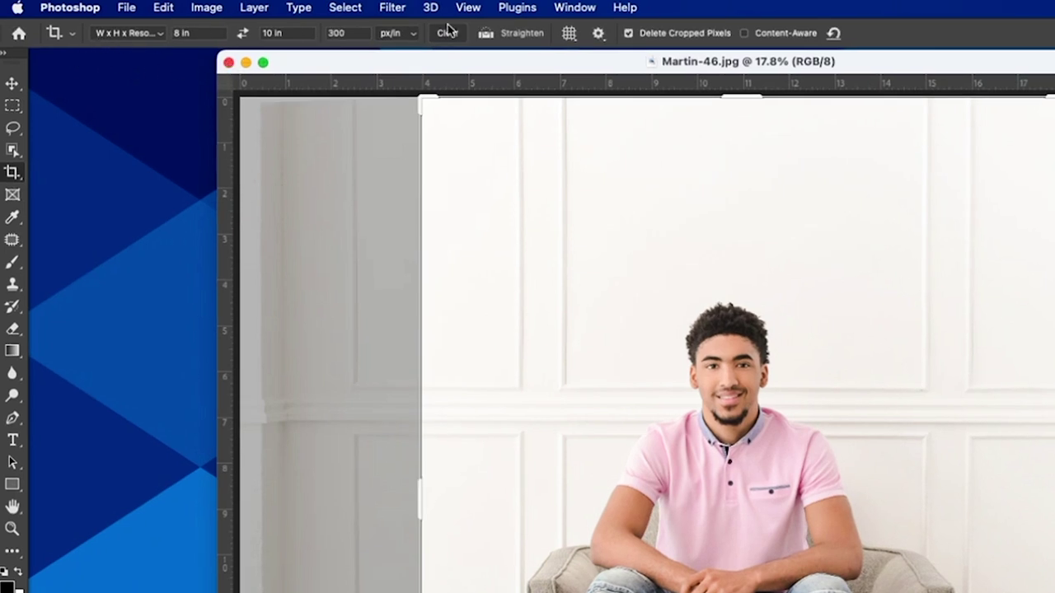
{"action": "left_click", "coordinate": [12, 83]}
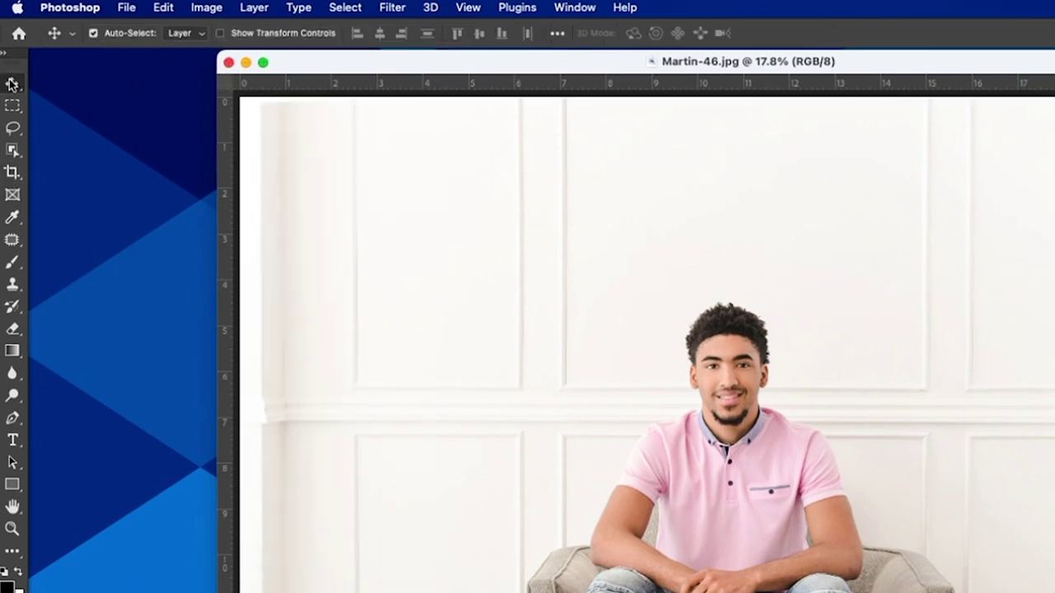
{"action": "left_click", "coordinate": [12, 172]}
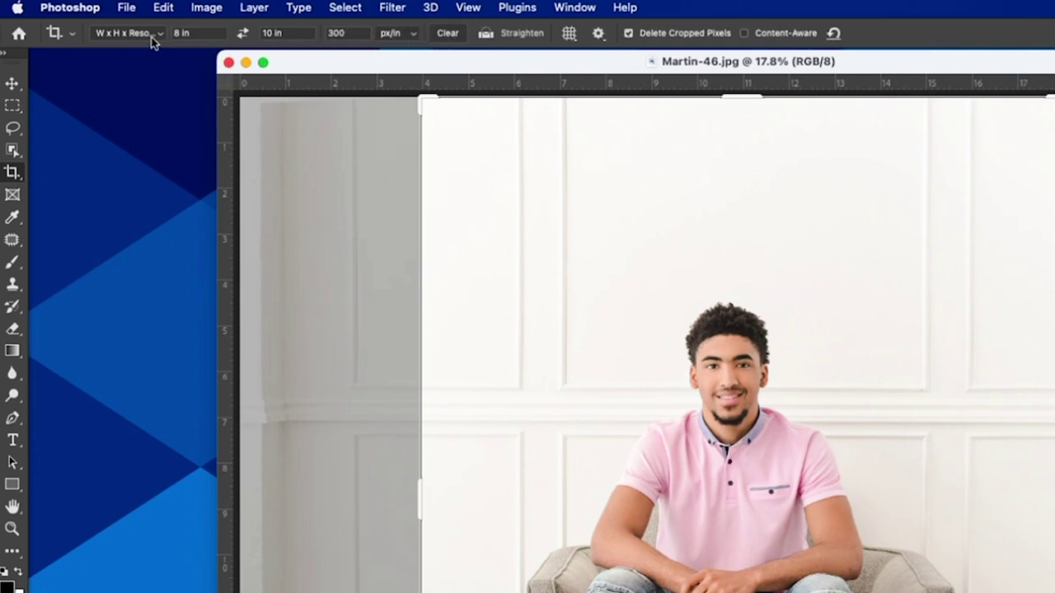
{"action": "left_click", "coordinate": [445, 35]}
Step: Switch the crop mode from Ratio to W x H x Resolution and apply the 4 x 5 in 300 ppi preset
{"action": "left_click", "coordinate": [160, 35]}
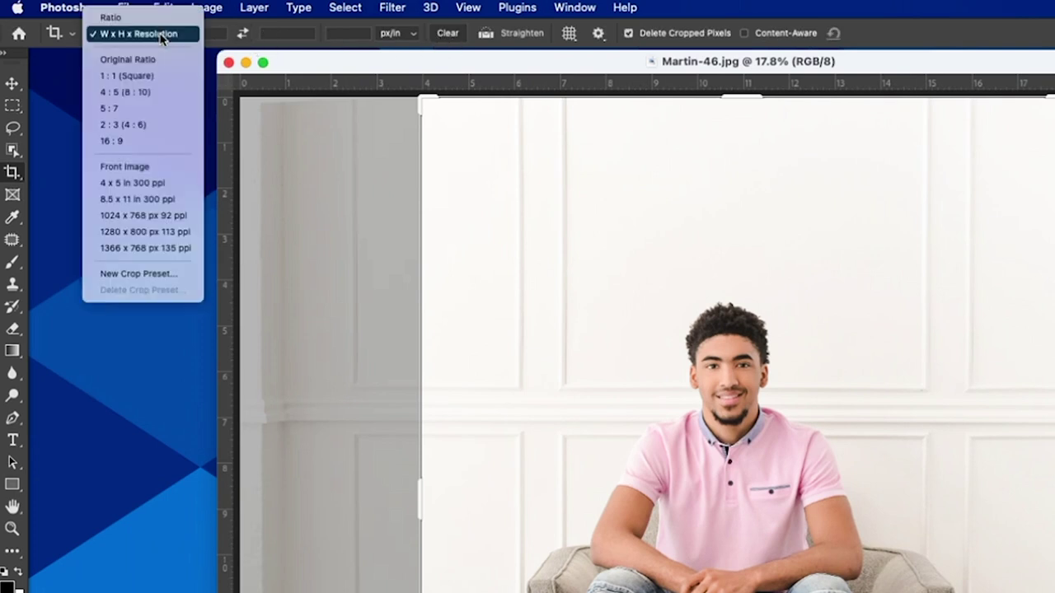
{"action": "left_click", "coordinate": [128, 13]}
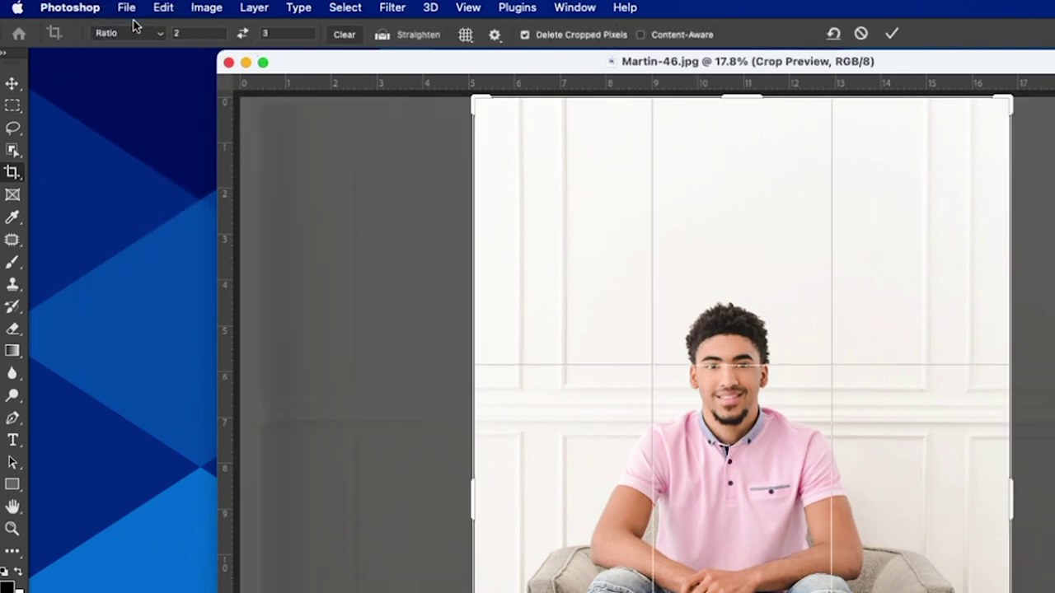
{"action": "left_click", "coordinate": [155, 34]}
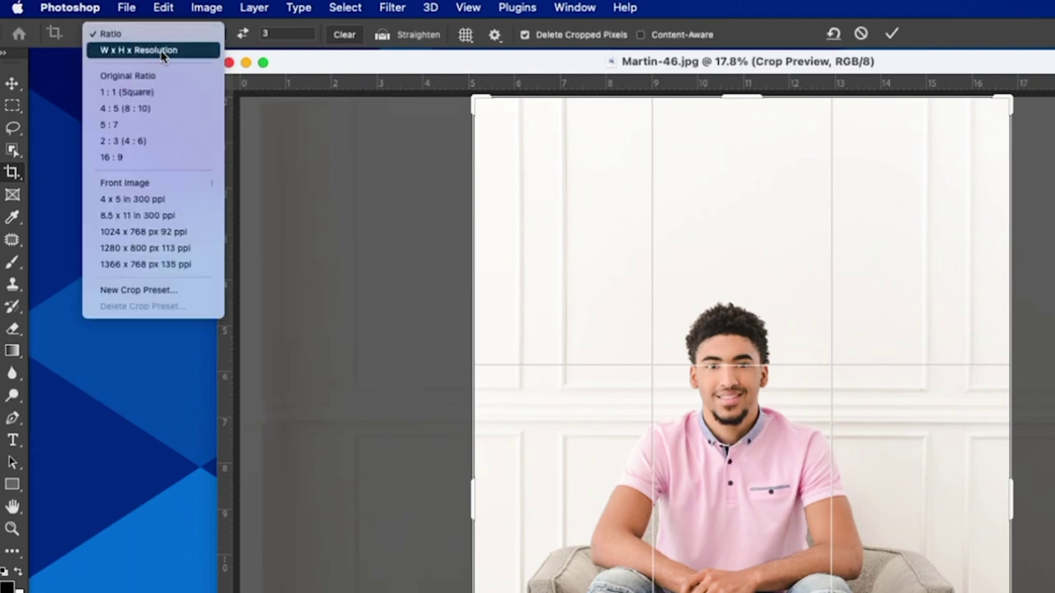
{"action": "left_click", "coordinate": [162, 53]}
{"action": "left_click", "coordinate": [158, 35]}
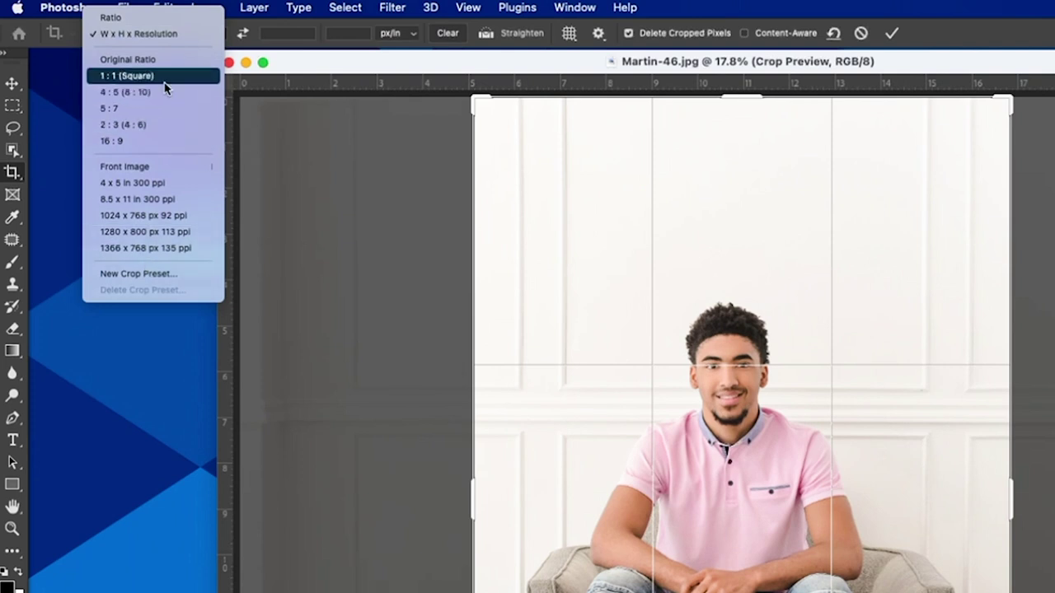
{"action": "left_click", "coordinate": [178, 183]}
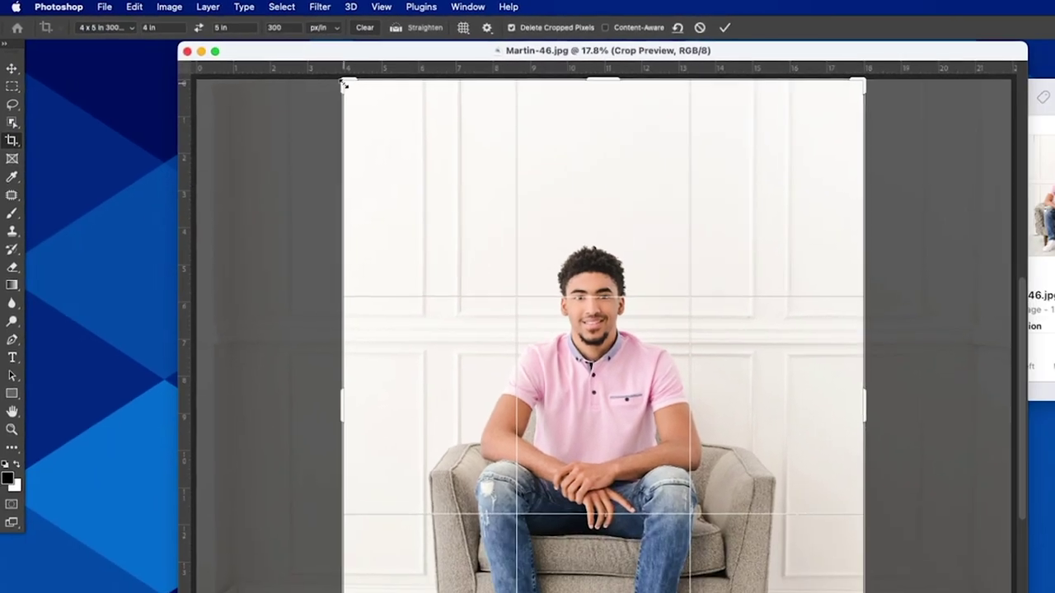
Step: Commit the 4 x 5 in crop, then revert to the original 21.947 x 17.557 in photo via History
{"action": "key", "text": "Return"}
{"action": "key", "text": "super+0"}
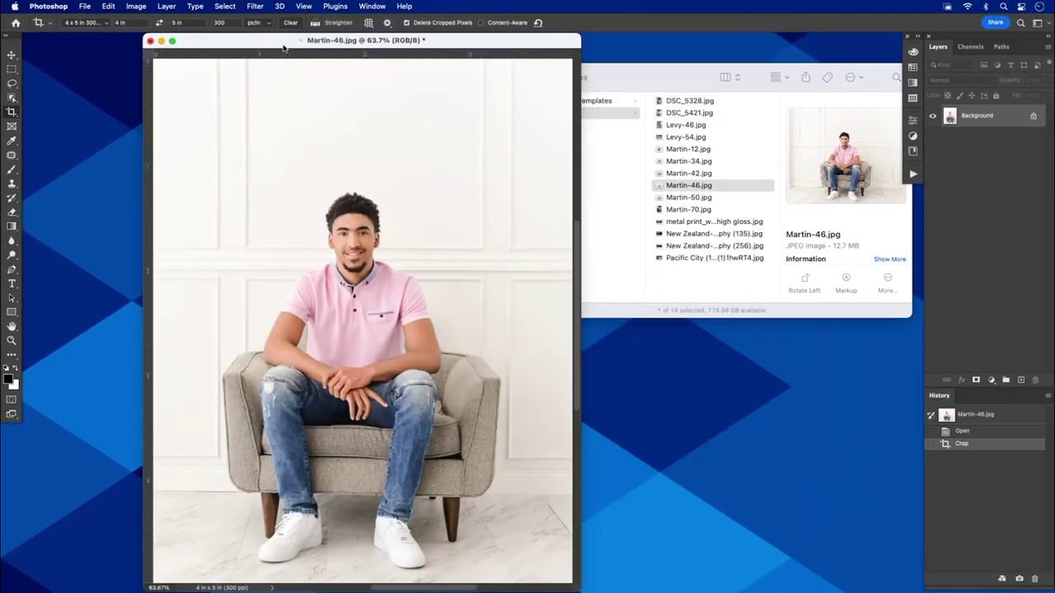
{"action": "left_click_drag", "start_coordinate": [283, 47], "coordinate": [365, 44]}
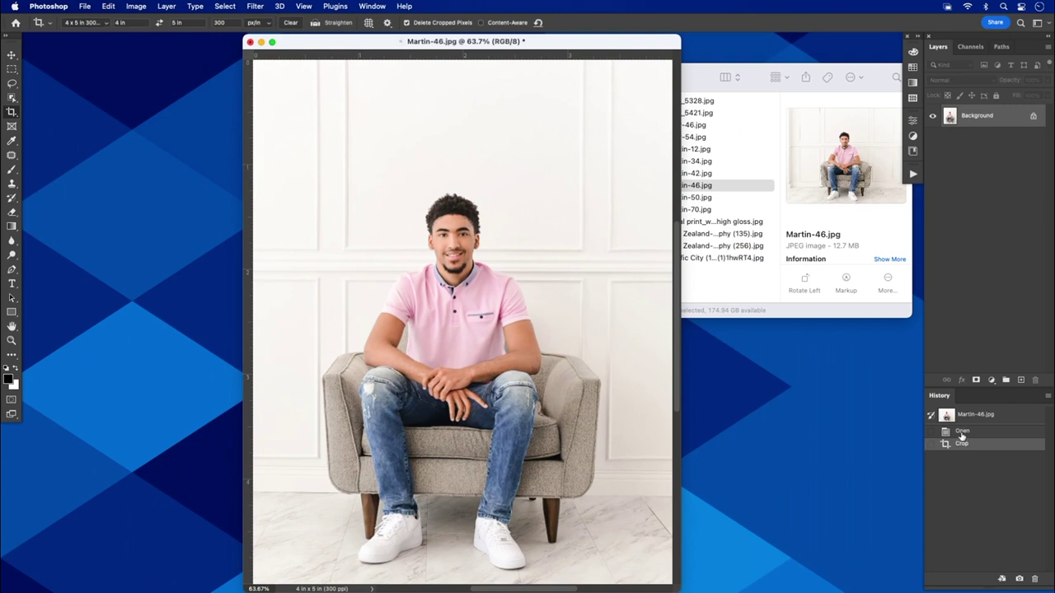
{"action": "left_click", "coordinate": [962, 432]}
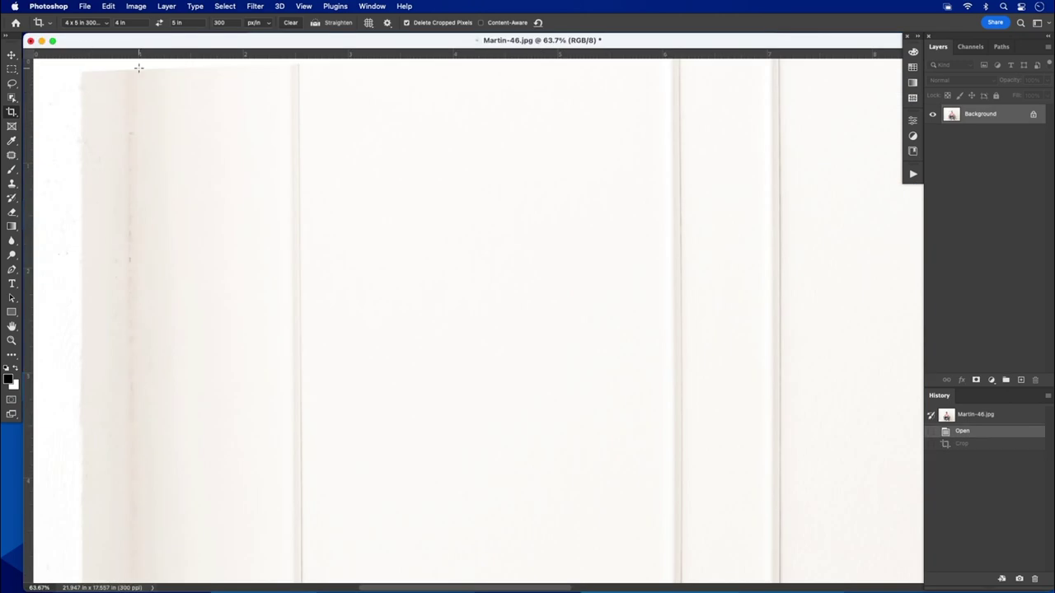
{"action": "key", "text": "super+0"}
Step: Set the crop preset to Ratio, showing a 2 : 3 frame over the uncropped photo
{"action": "left_click", "coordinate": [108, 24]}
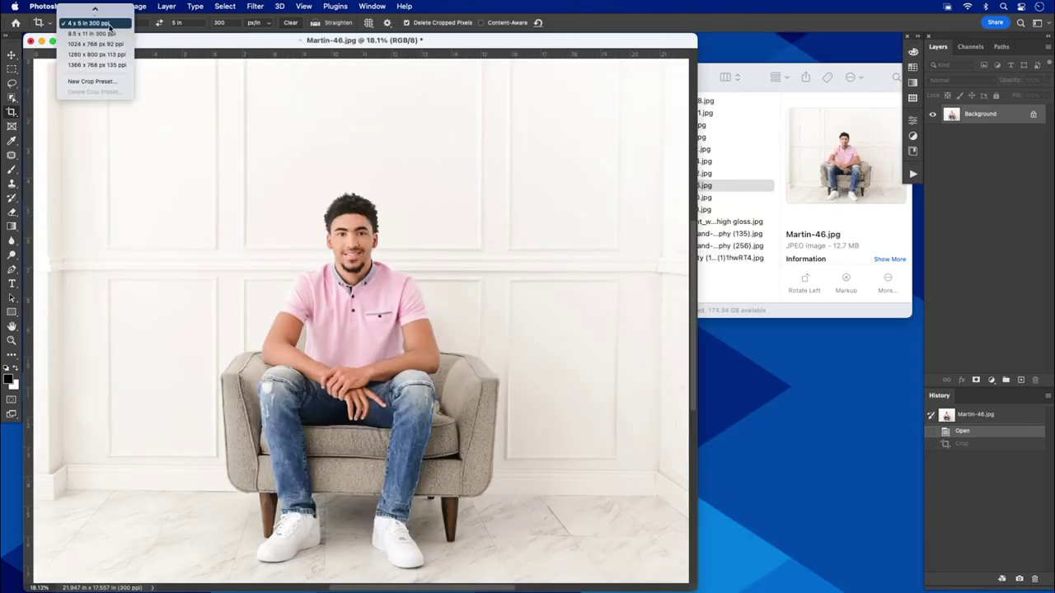
{"action": "left_click", "coordinate": [87, 13]}
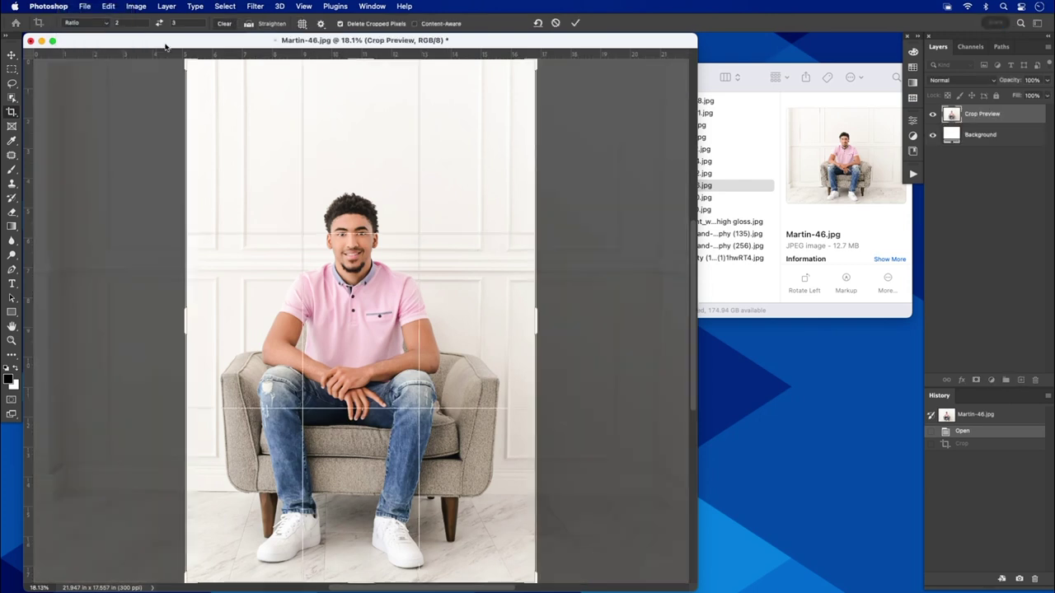
{"action": "left_click_drag", "start_coordinate": [167, 43], "coordinate": [306, 44]}
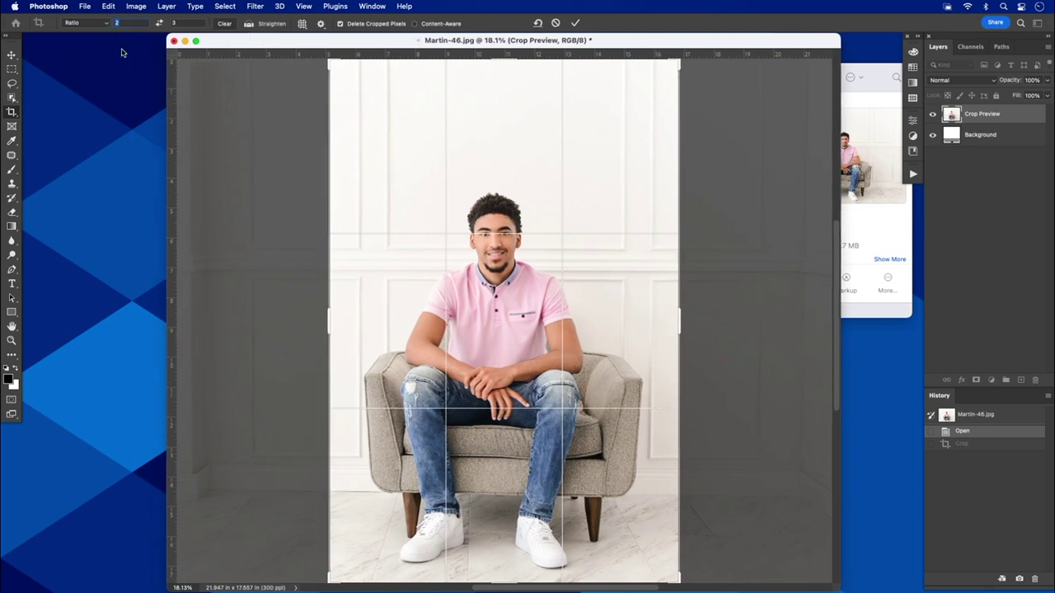
Step: Enter a 4 : 5 crop ratio
{"action": "type", "text": "4"}
{"action": "key", "text": "Tab"}
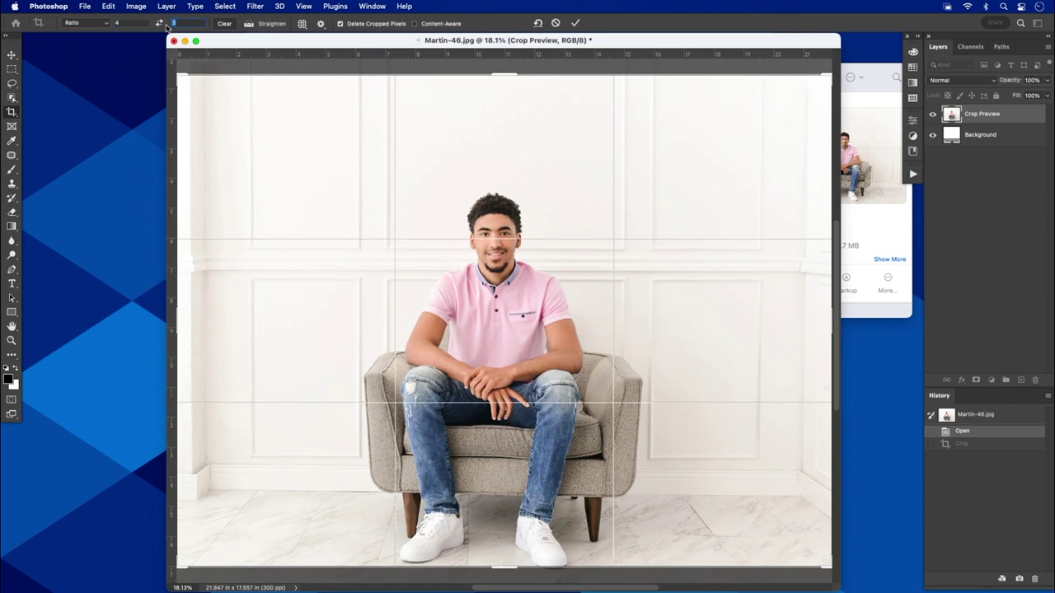
{"action": "type", "text": "5"}
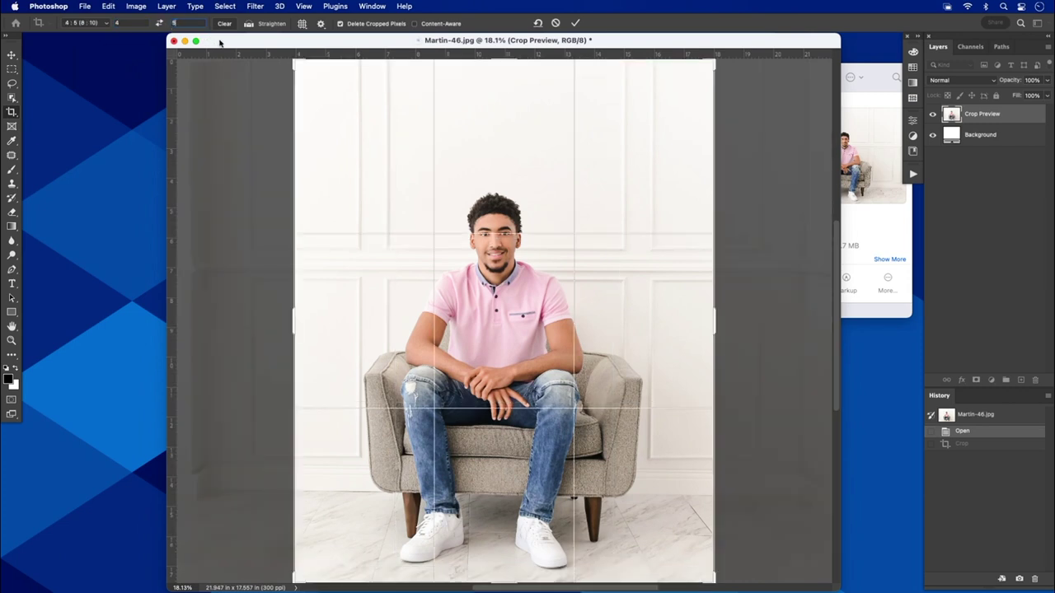
Step: Switch to W x H x Resolution and set the crop to 8 in wide by 10 in high
{"action": "left_click", "coordinate": [104, 24]}
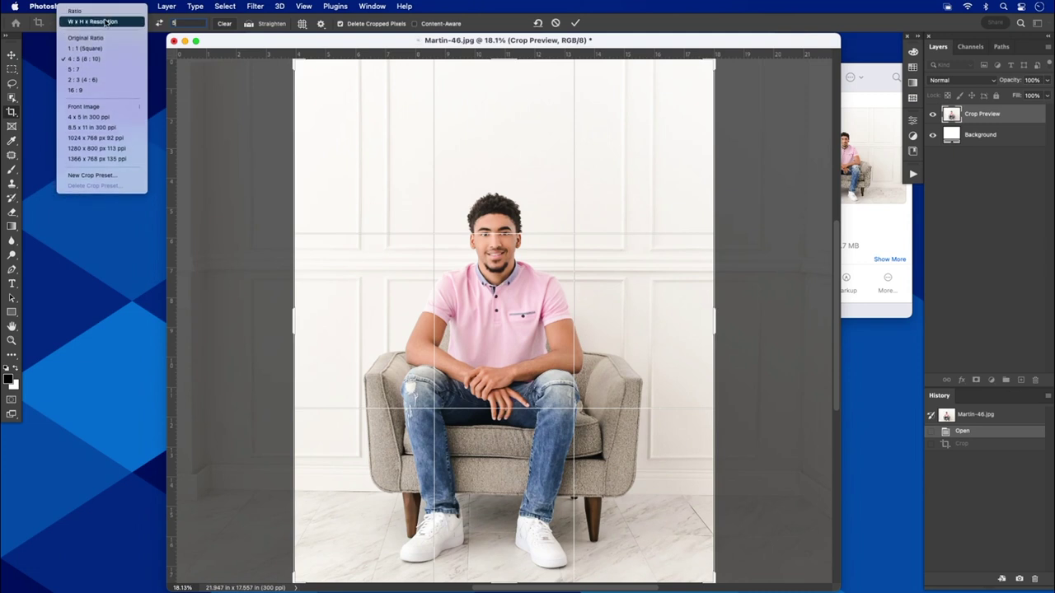
{"action": "left_click", "coordinate": [105, 22]}
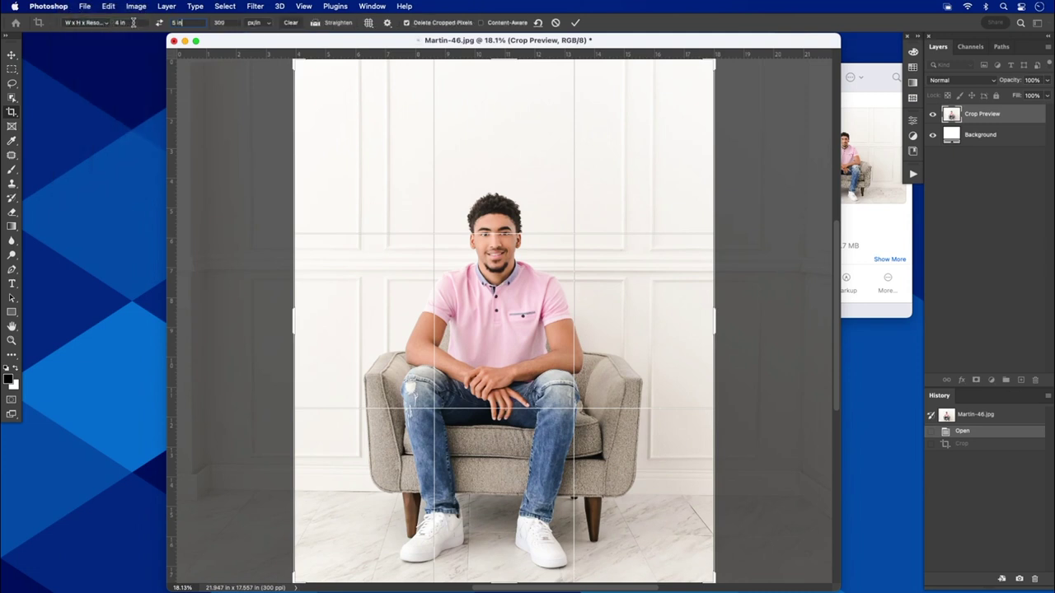
{"action": "left_click", "coordinate": [124, 22]}
{"action": "type", "text": "8"}
{"action": "left_click", "coordinate": [180, 22]}
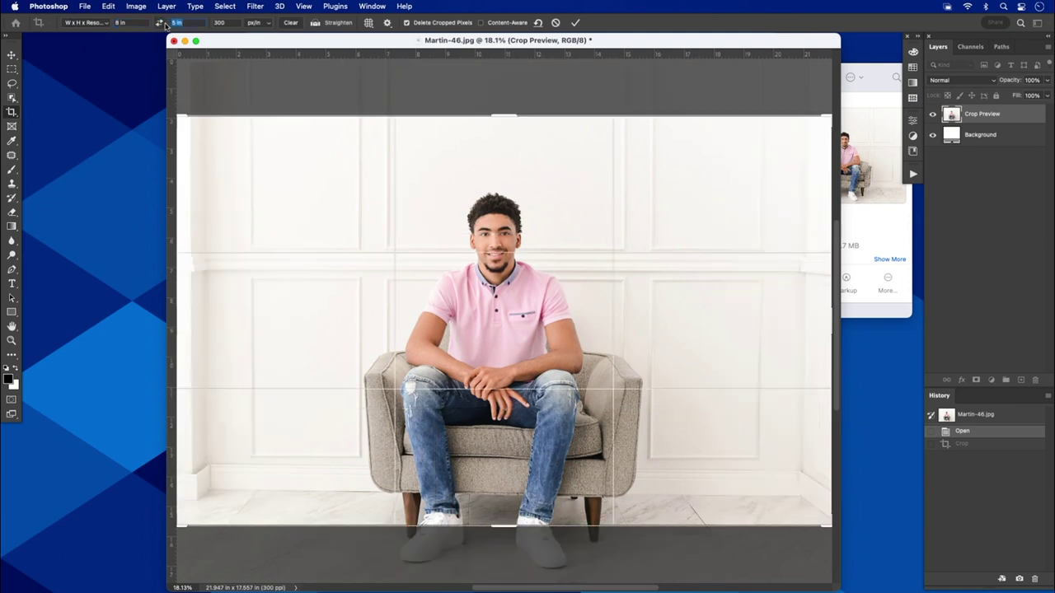
{"action": "type", "text": "10"}
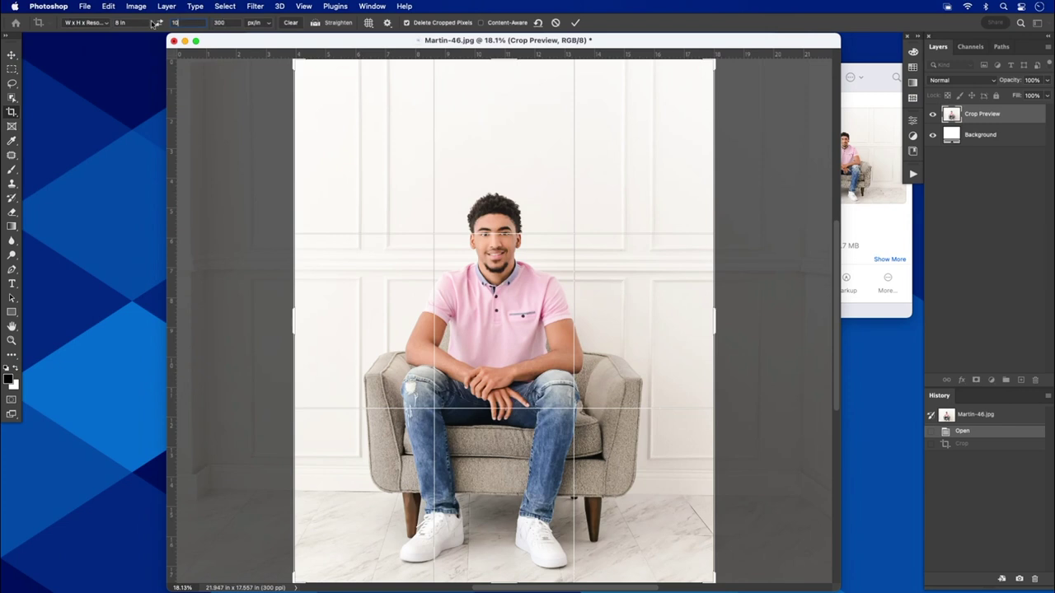
Step: Confirm the 8 x 10 in crop, adjust the crop box, and centre the seated subject
{"action": "left_click", "coordinate": [228, 23]}
{"action": "left_click", "coordinate": [506, 128]}
{"action": "left_click_drag", "start_coordinate": [713, 63], "coordinate": [694, 96]}
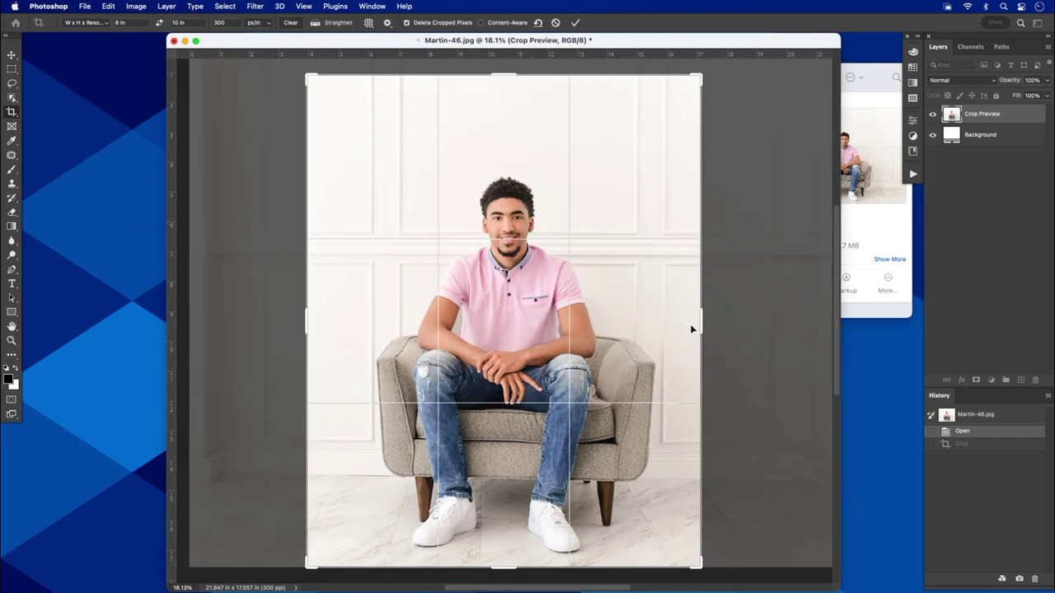
{"action": "mouse_move", "coordinate": [699, 318]}
{"action": "left_mouse_down"}
{"action": "mouse_move", "coordinate": [720, 315]}
{"action": "mouse_move", "coordinate": [702, 319]}
{"action": "left_mouse_up"}
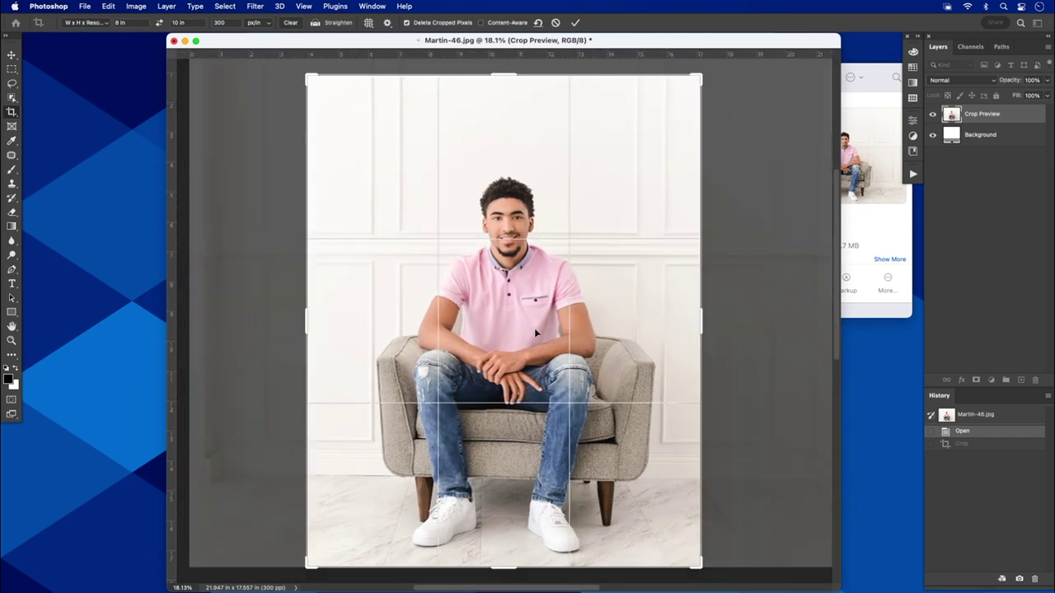
{"action": "mouse_move", "coordinate": [487, 305]}
{"action": "left_mouse_down"}
{"action": "mouse_move", "coordinate": [512, 295]}
{"action": "mouse_move", "coordinate": [497, 297]}
{"action": "mouse_move", "coordinate": [504, 304]}
{"action": "left_mouse_up"}
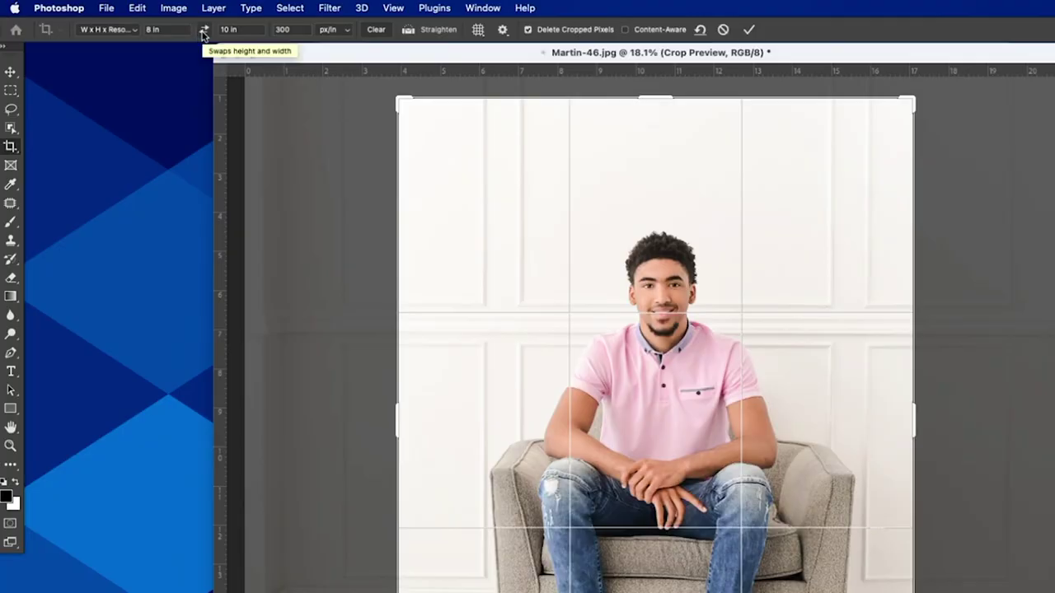
Step: Swap the crop to 10 x 8 in landscape and reframe the photo and crop box
{"action": "left_click", "coordinate": [204, 31]}
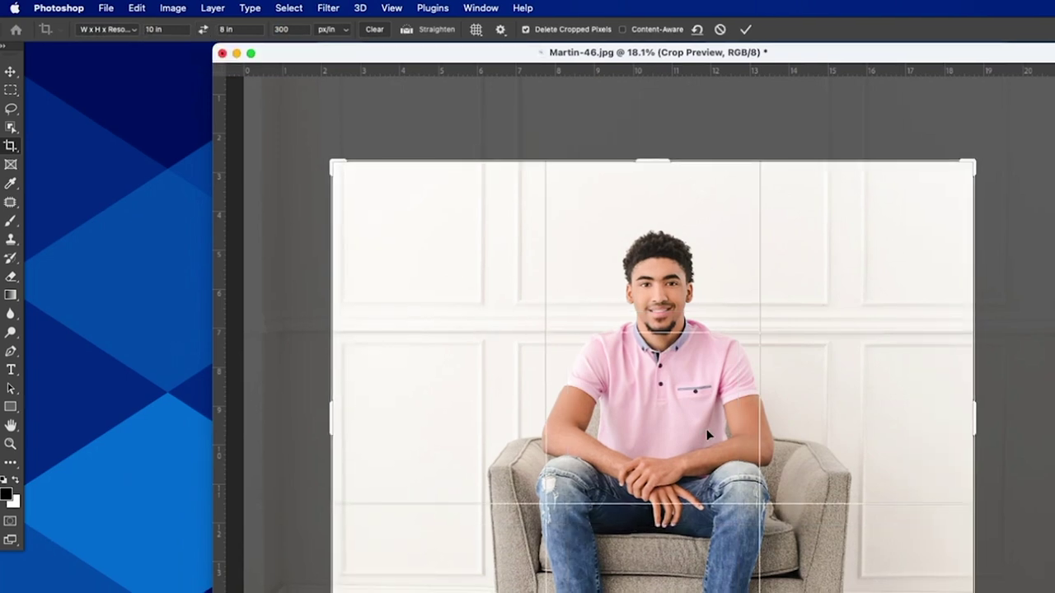
{"action": "left_click_drag", "start_coordinate": [692, 436], "coordinate": [696, 381]}
{"action": "left_click_drag", "start_coordinate": [558, 304], "coordinate": [562, 280]}
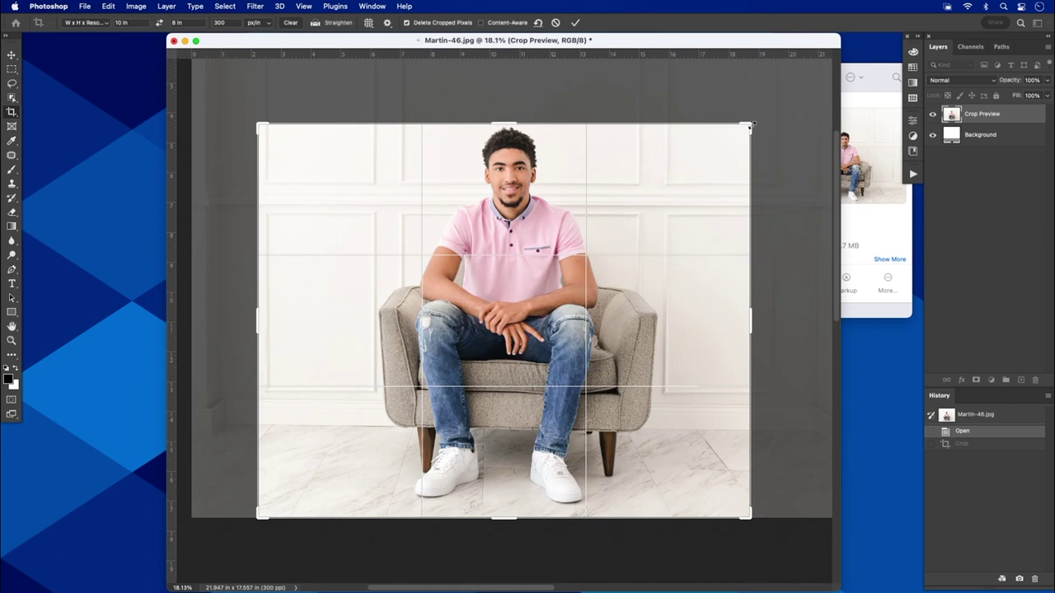
{"action": "left_click_drag", "start_coordinate": [750, 125], "coordinate": [769, 108]}
{"action": "left_click_drag", "start_coordinate": [540, 202], "coordinate": [559, 201]}
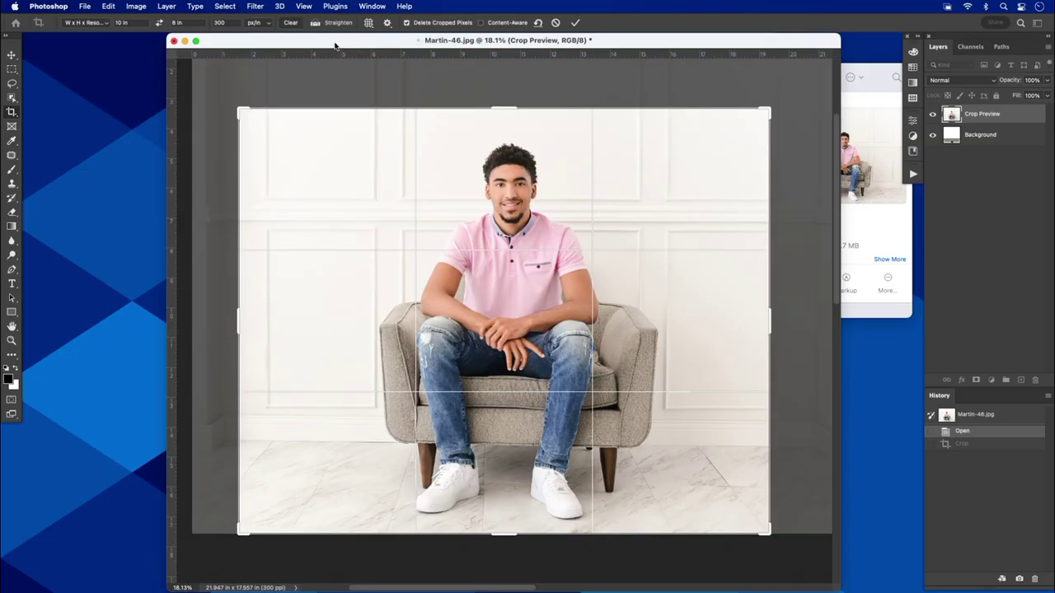
Step: Commit the landscape crop and fit the whole cropped photo on screen
{"action": "key", "text": "Return"}
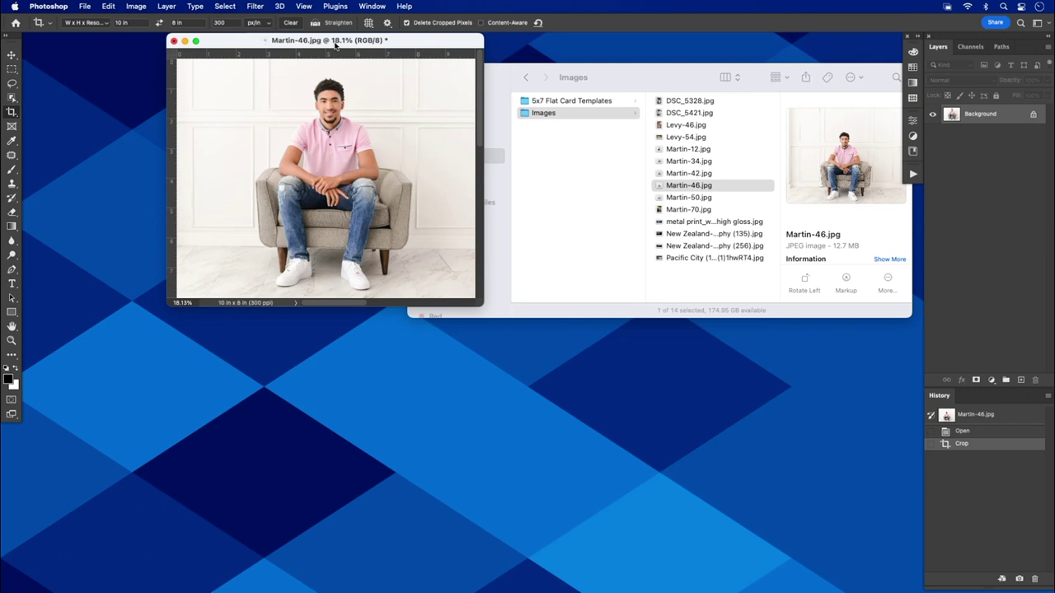
{"action": "key", "text": "super+0"}
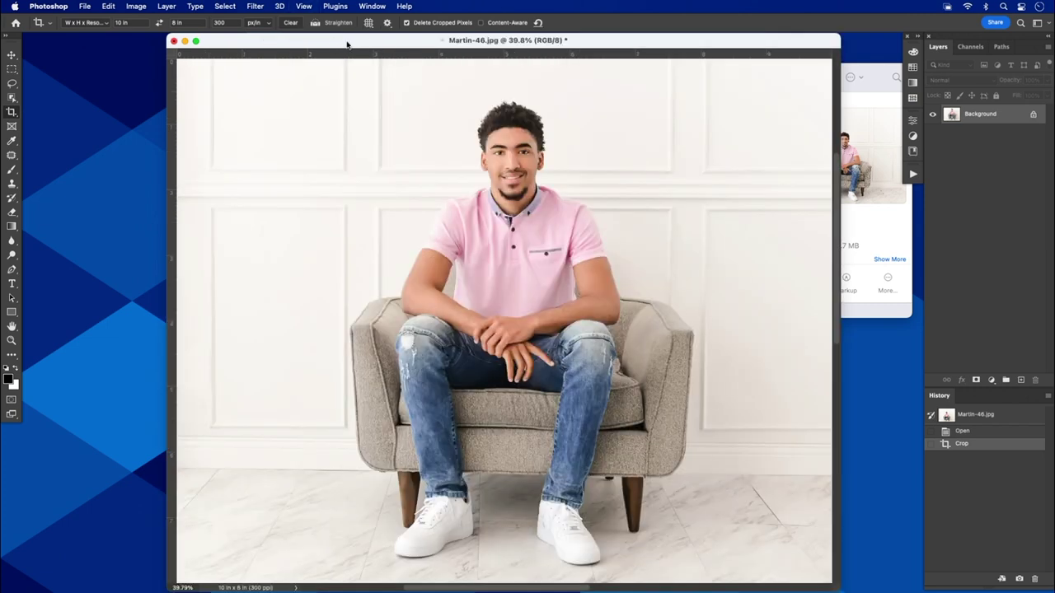
{"action": "left_click_drag", "start_coordinate": [347, 45], "coordinate": [324, 45]}
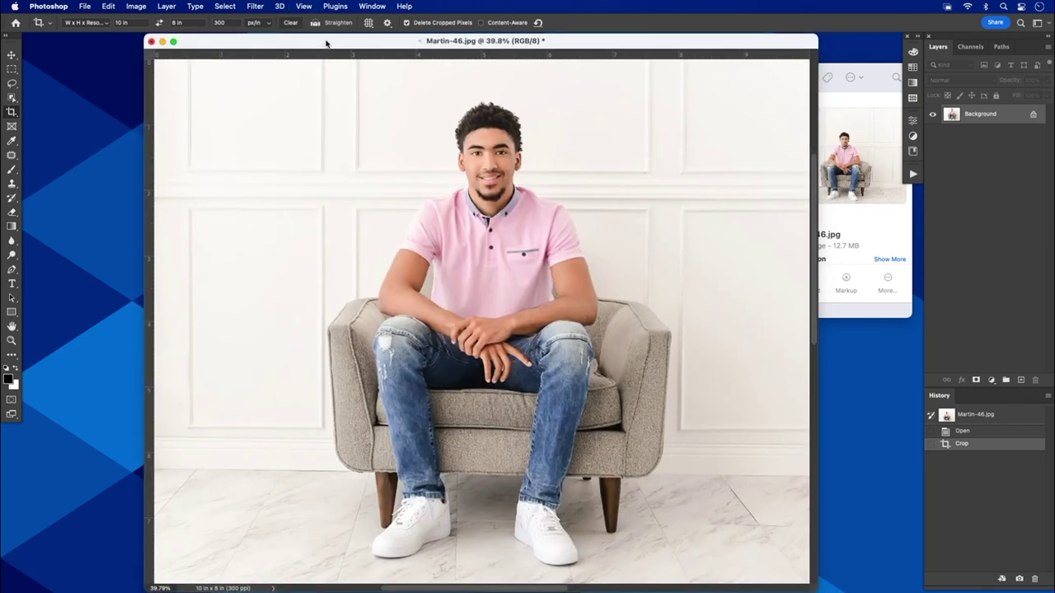
Step: Open Image Size to check the photo reads 3000 x 2400 px, 10 x 8 in at 300 ppi
{"action": "left_click", "coordinate": [136, 6]}
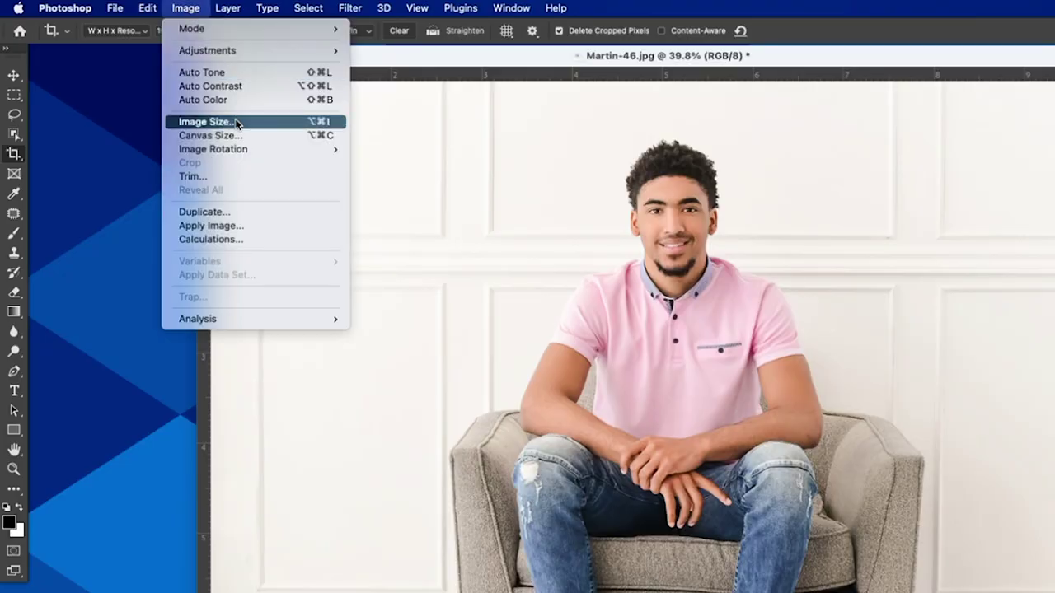
{"action": "left_click", "coordinate": [205, 122]}
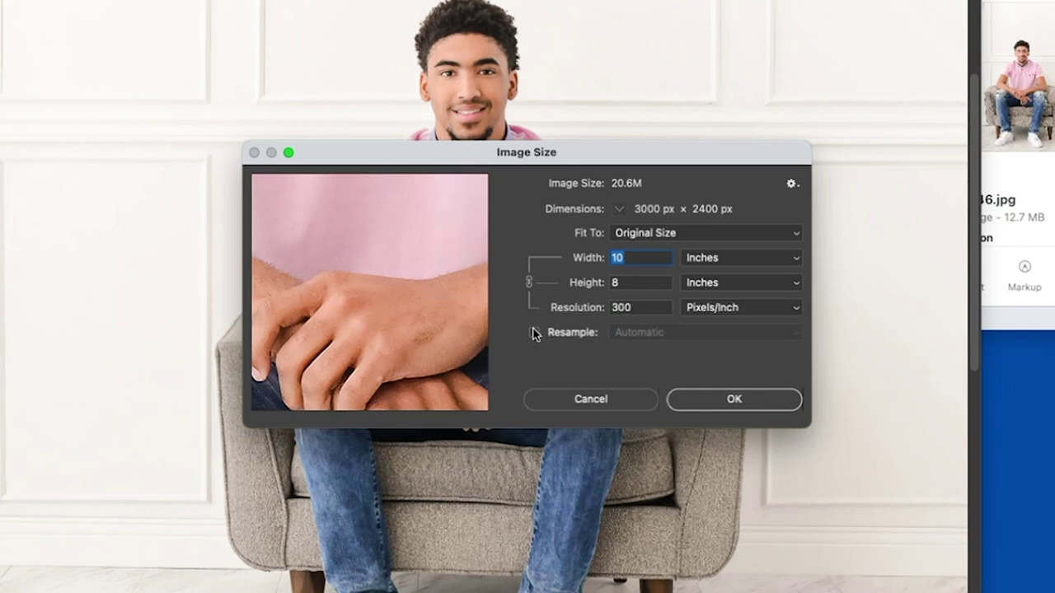
Step: Turn on Resample, try a 72 ppi resolution, then set it back to 300 ppi
{"action": "left_click", "coordinate": [534, 332]}
{"action": "double_click", "coordinate": [627, 308]}
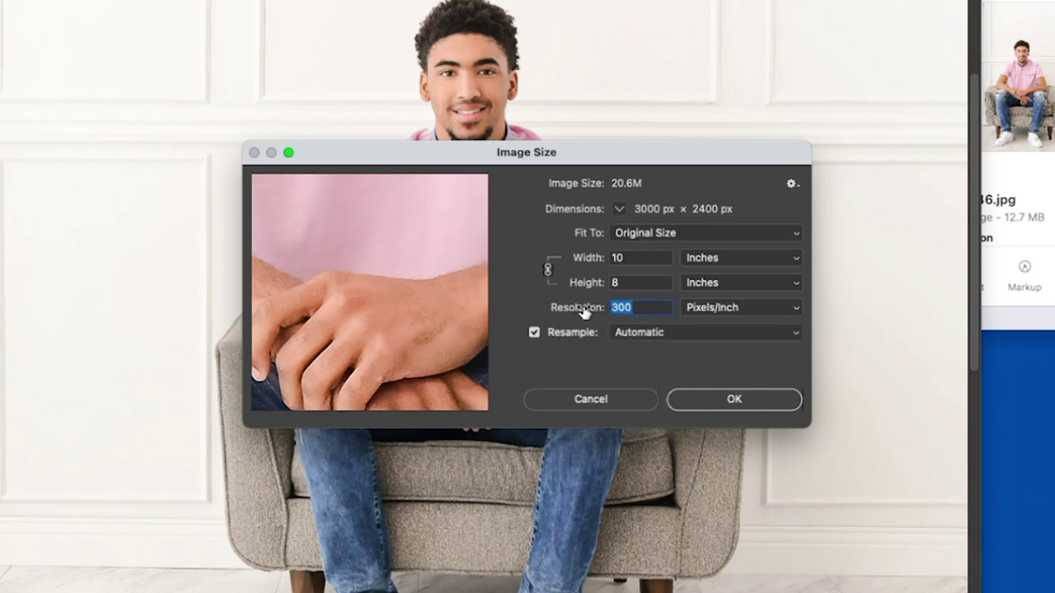
{"action": "type", "text": "72"}
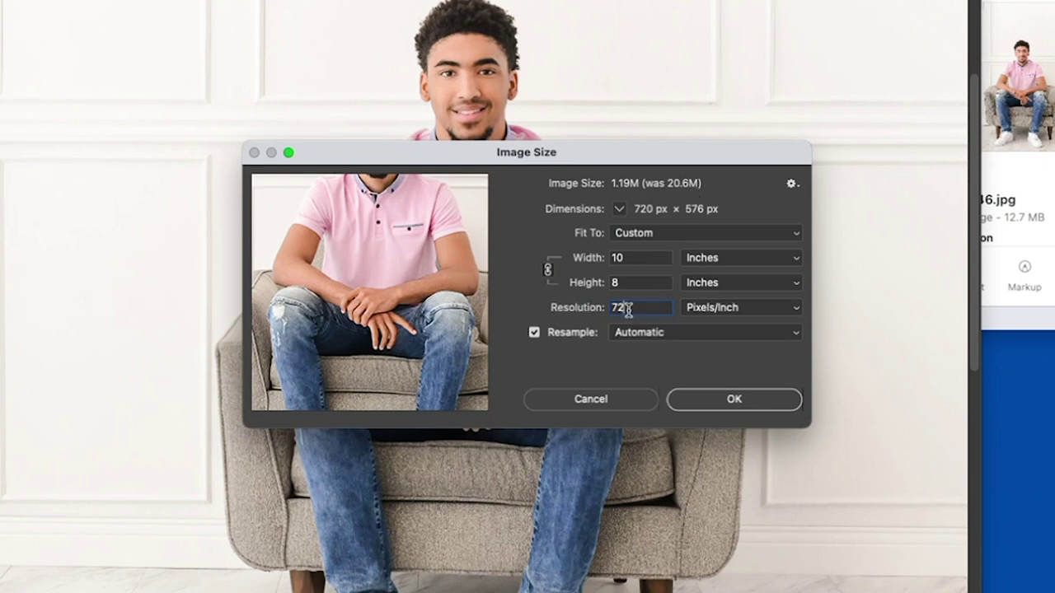
{"action": "type", "text": "30"}
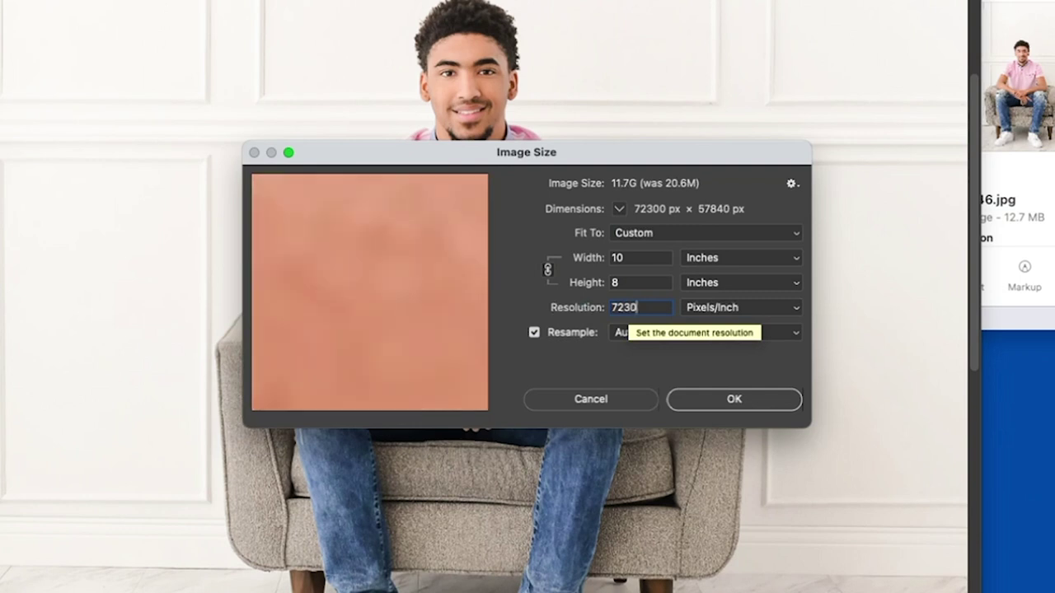
{"action": "key", "text": "BackSpace"}
{"action": "key", "text": "BackSpace"}
{"action": "key", "text": "BackSpace"}
{"action": "key", "text": "BackSpace"}
{"action": "type", "text": "300"}
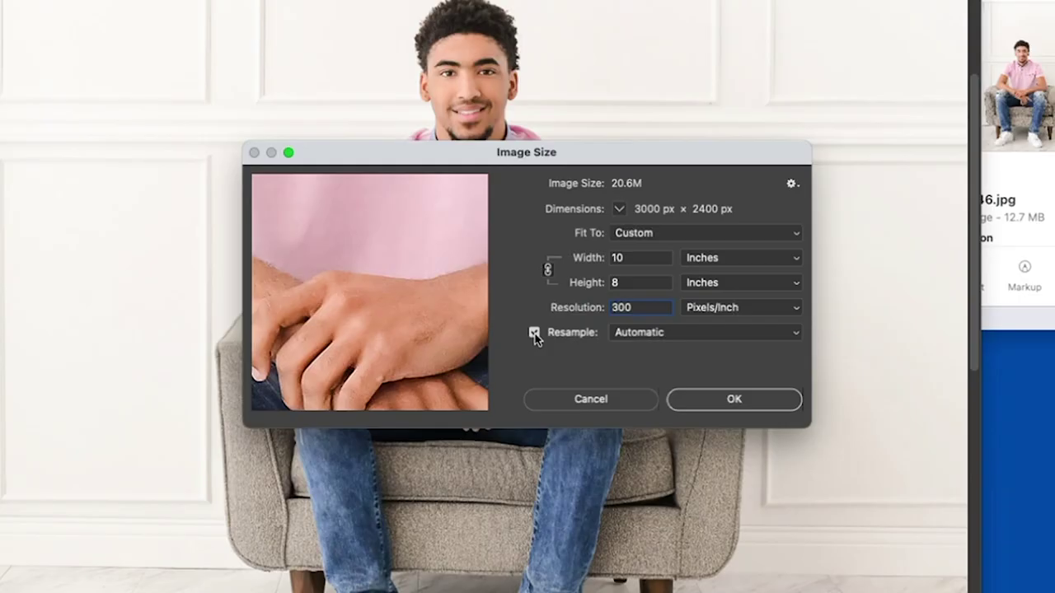
{"action": "left_click", "coordinate": [534, 333]}
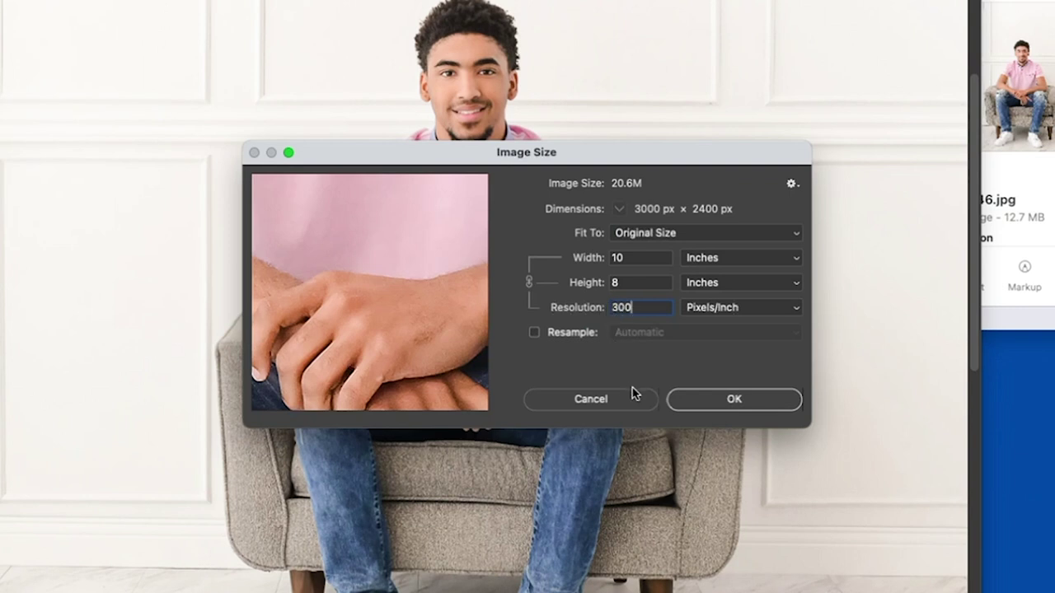
{"action": "left_click_drag", "start_coordinate": [638, 309], "coordinate": [609, 308]}
{"action": "type", "text": "72"}
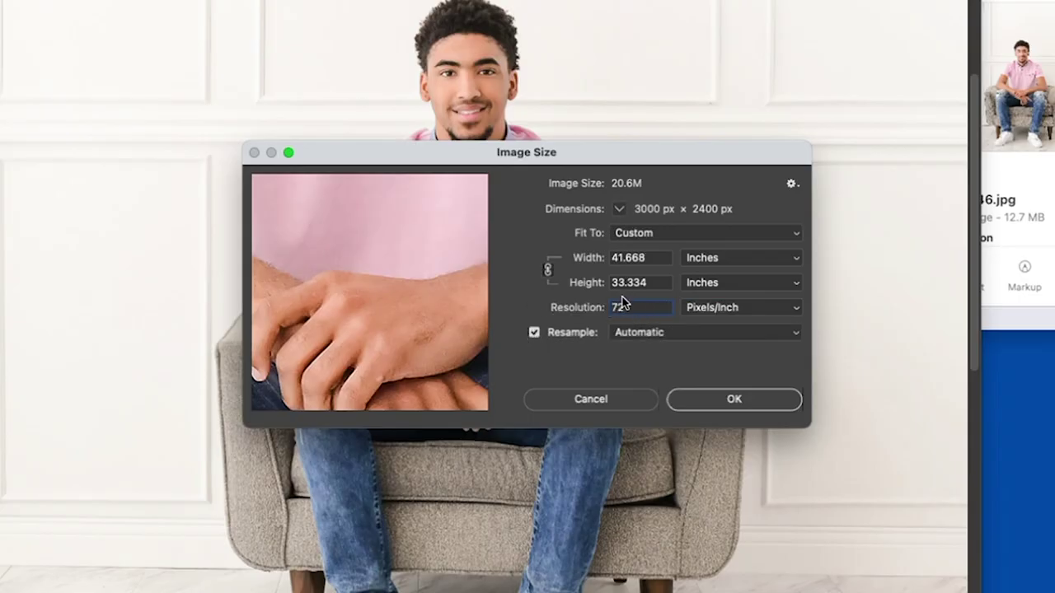
{"action": "double_click", "coordinate": [630, 308]}
{"action": "type", "text": "300"}
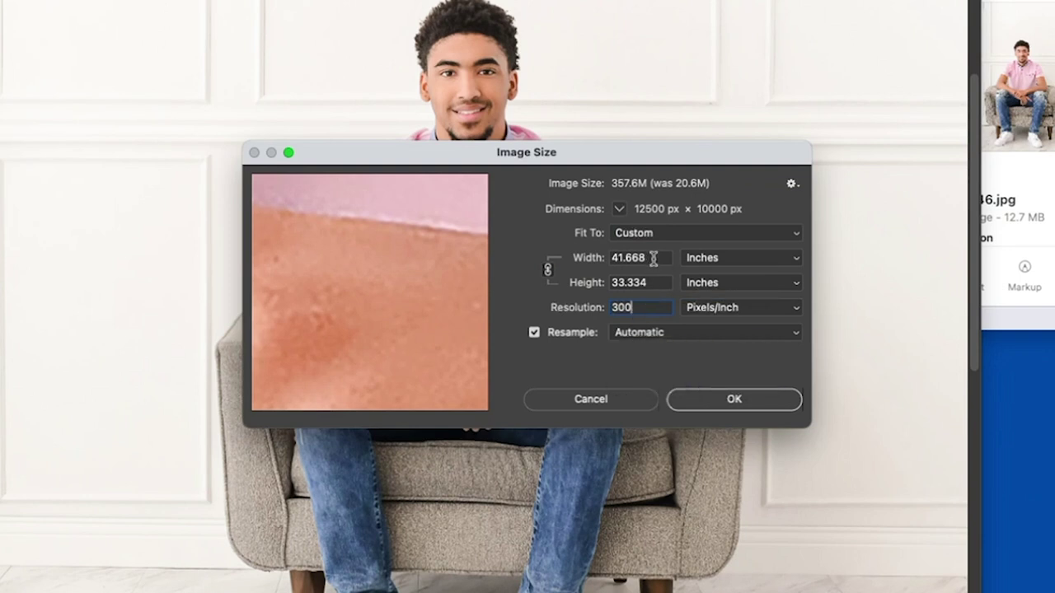
{"action": "left_click_drag", "start_coordinate": [651, 258], "coordinate": [609, 257]}
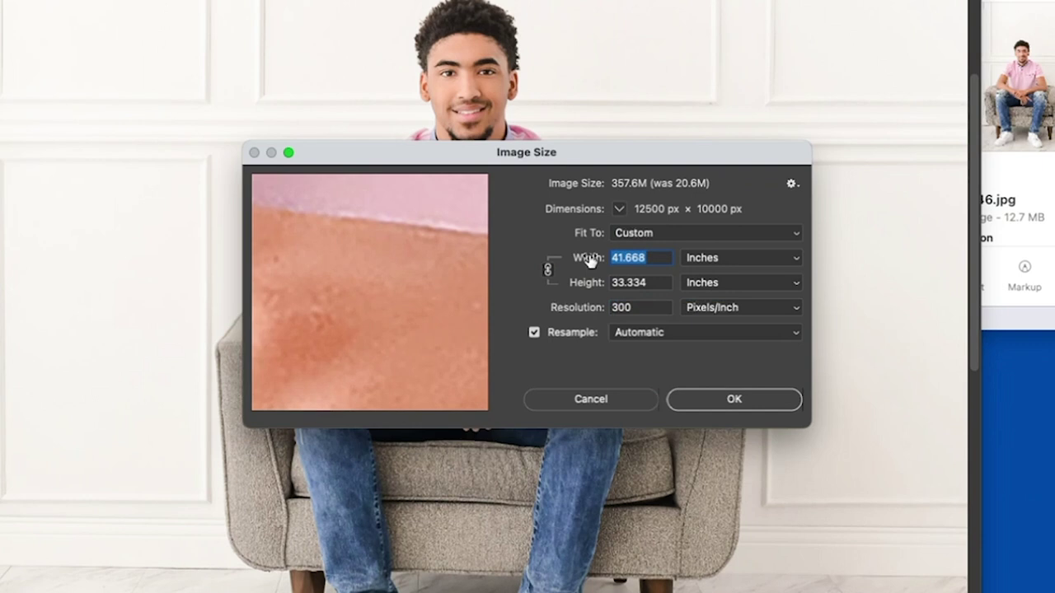
{"action": "type", "text": "10"}
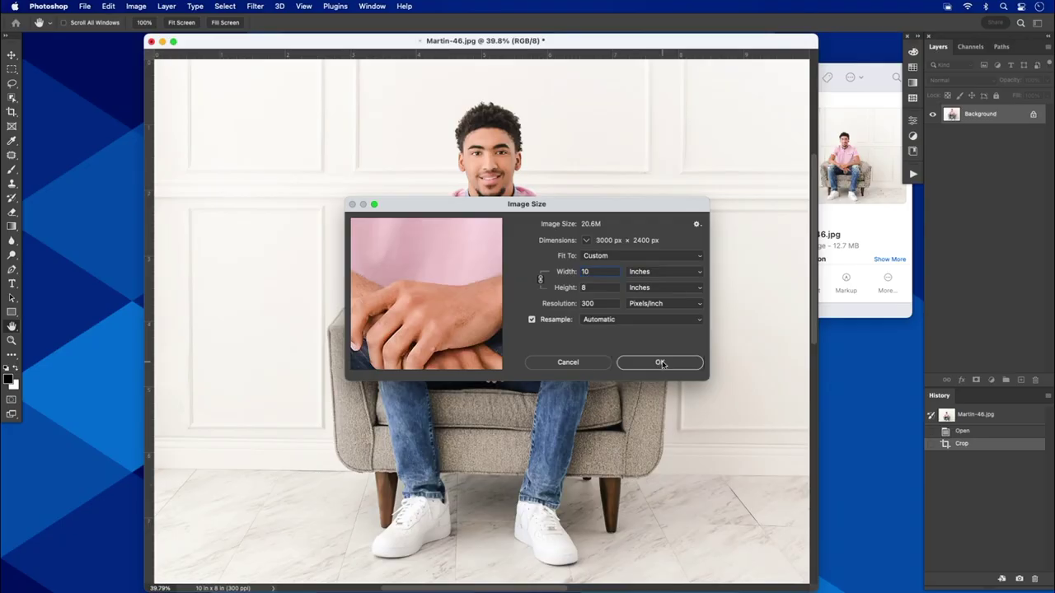
Step: Confirm Image Size with OK, keeping the photo at 10 x 8 in, 300 ppi
{"action": "left_click", "coordinate": [642, 363]}
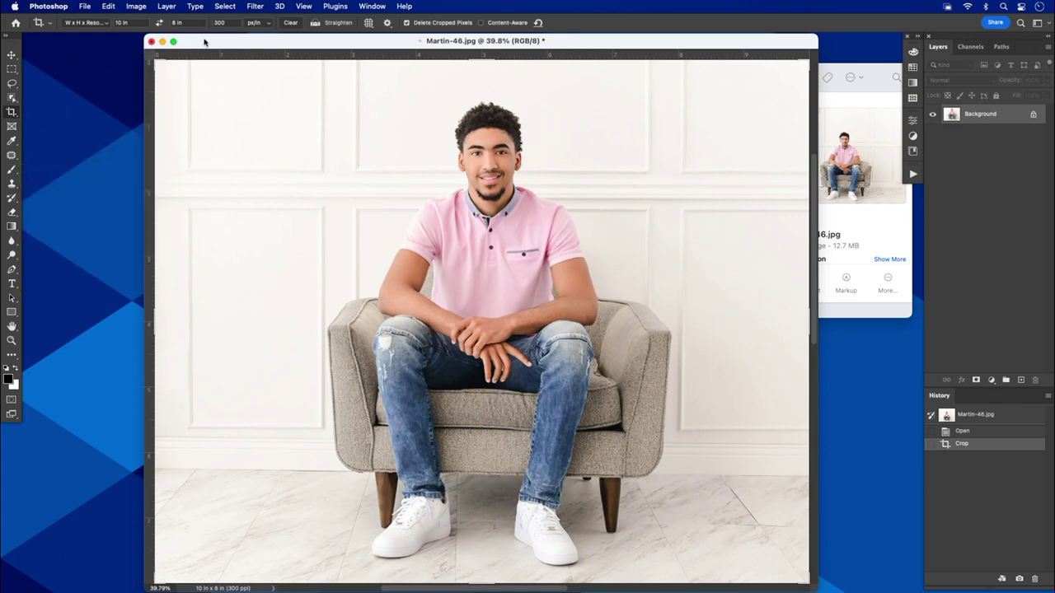
{"action": "left_click_drag", "start_coordinate": [204, 41], "coordinate": [208, 42]}
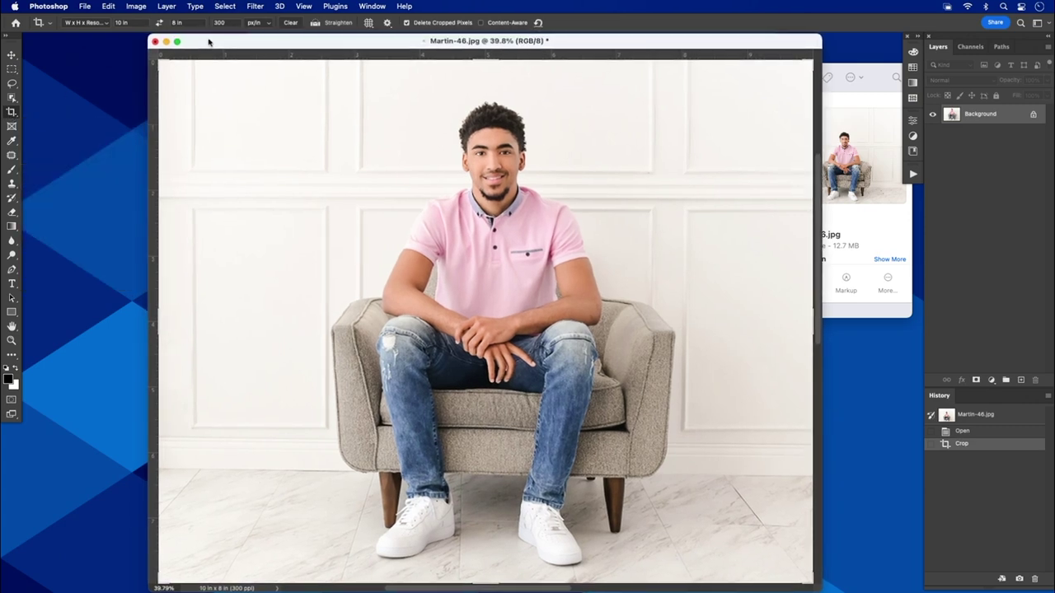